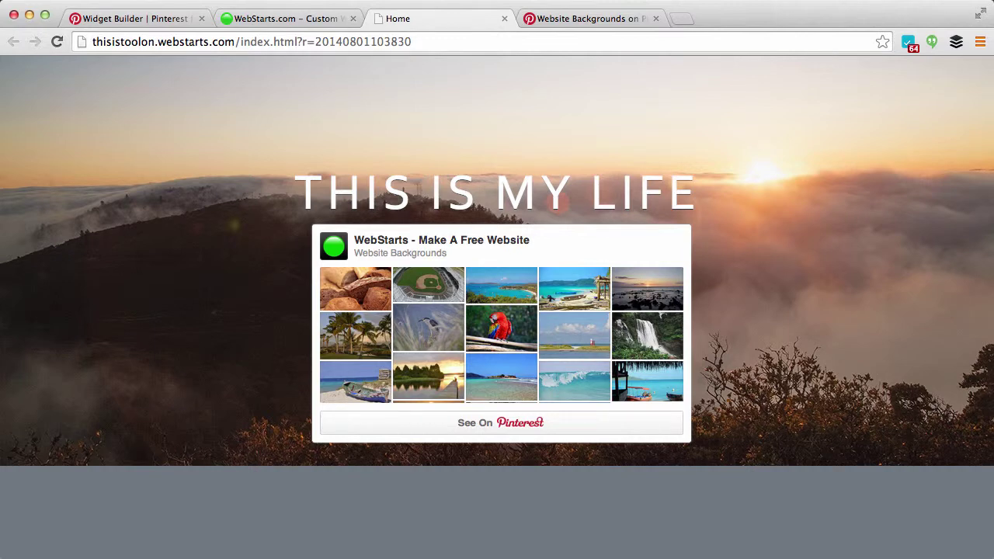
# Switch to the Pinterest for Business tab at business.pinterest.com.
pyautogui.press('super+1')
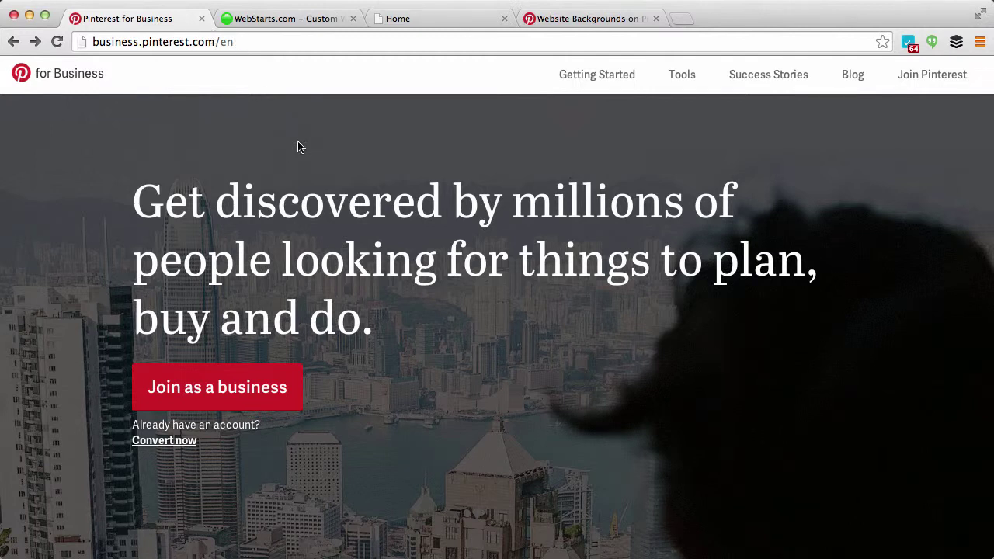
# Go to Tools > Widget builder and scroll down to the Pin It Button form.
pyautogui.moveTo(679, 81)
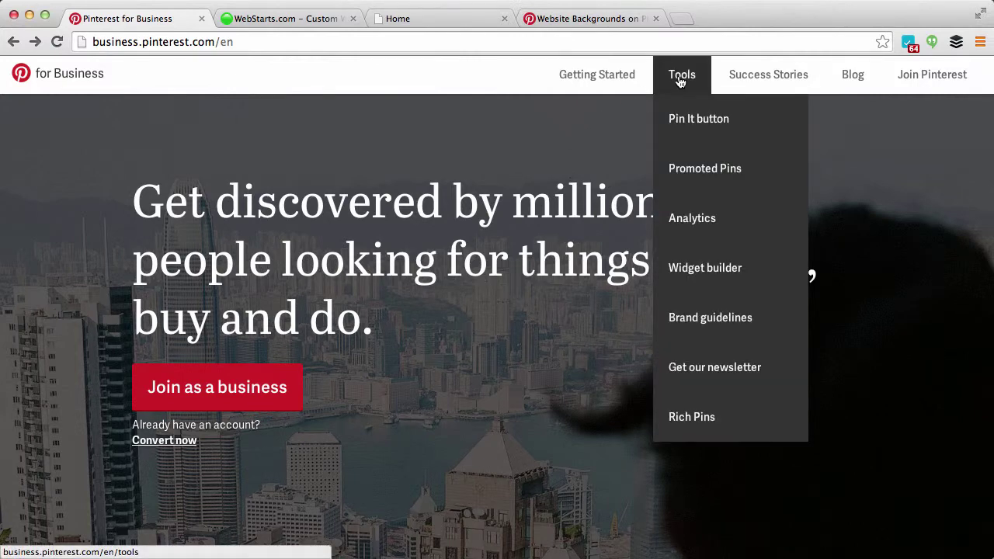
pyautogui.click(694, 270)
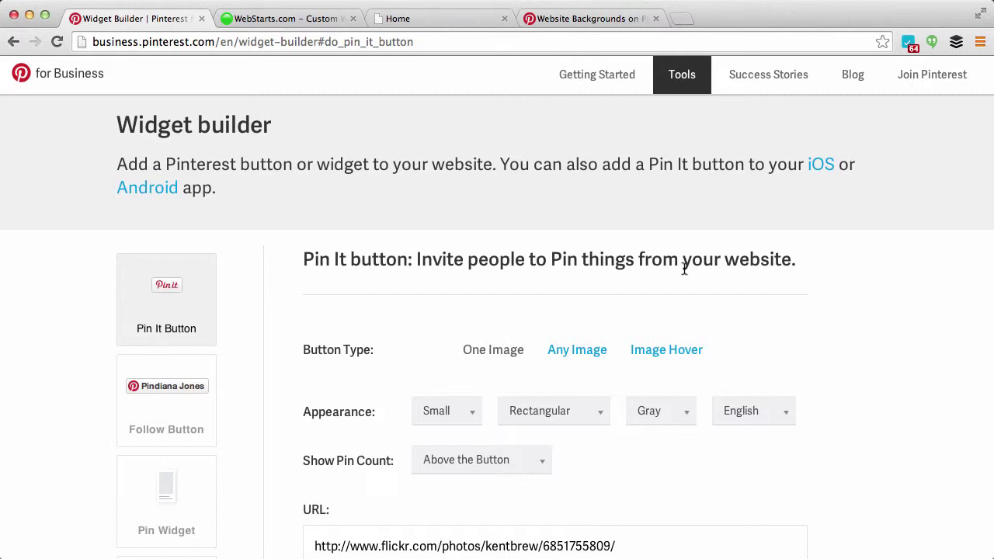
pyautogui.scroll(-3, 297, 318)
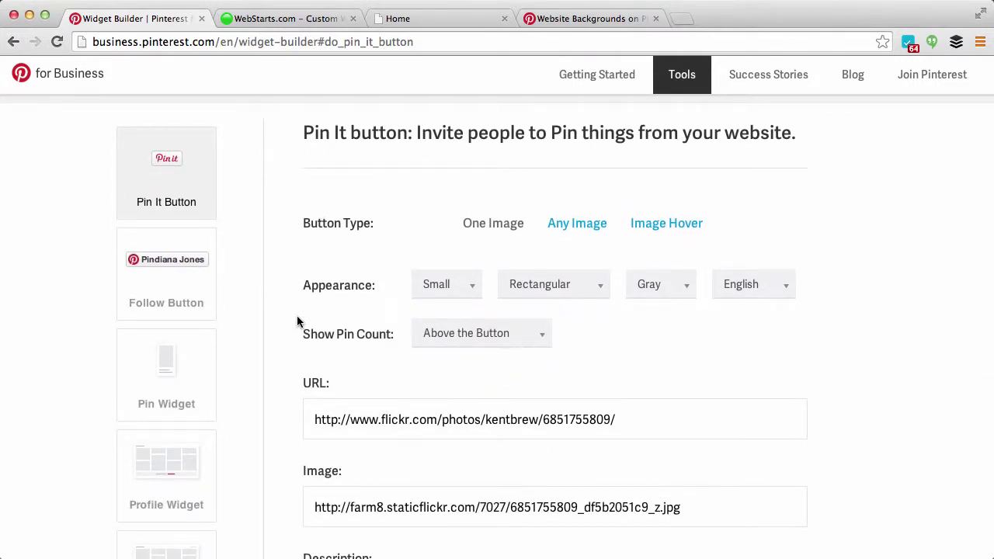
pyautogui.scroll(-2, 238, 290)
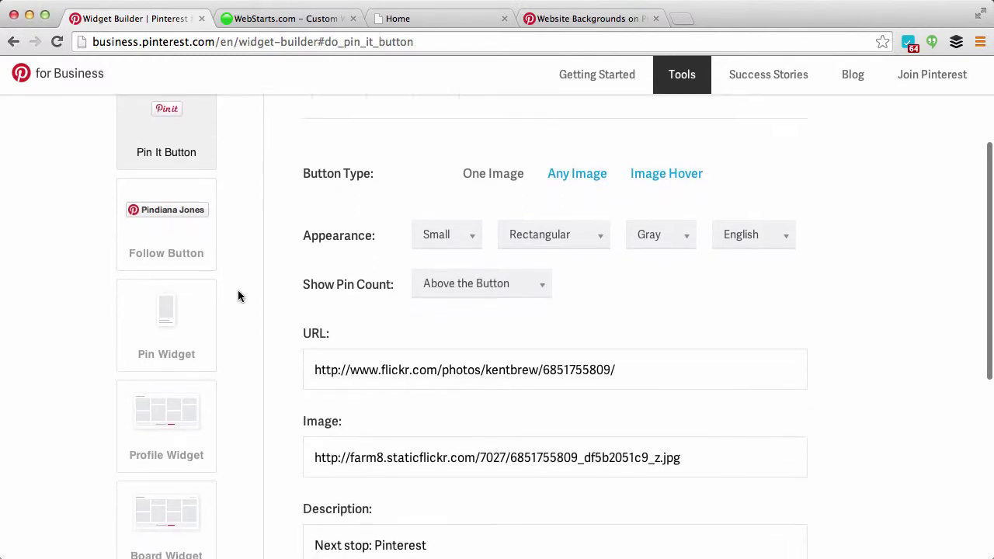
pyautogui.scroll(-1, 177, 305)
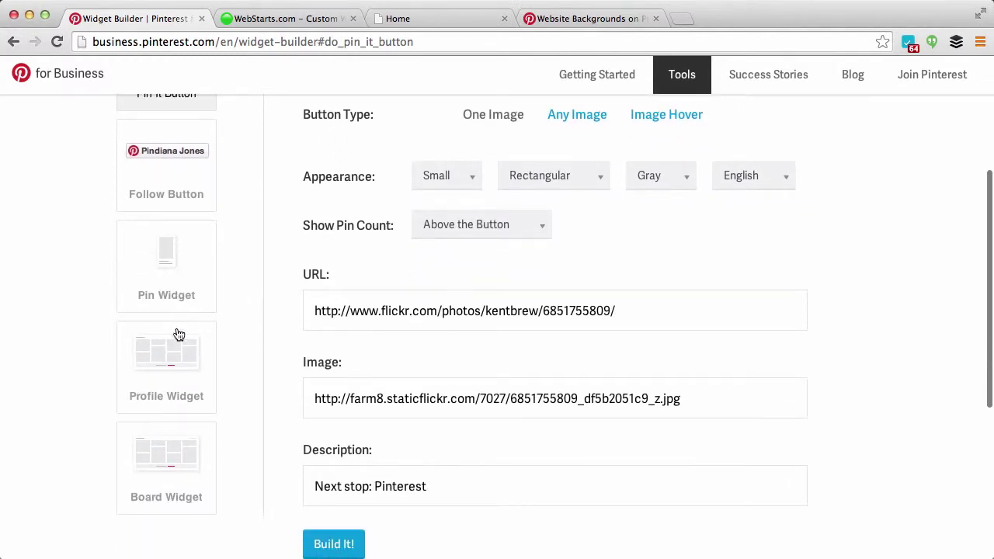
pyautogui.scroll(-1, 186, 373)
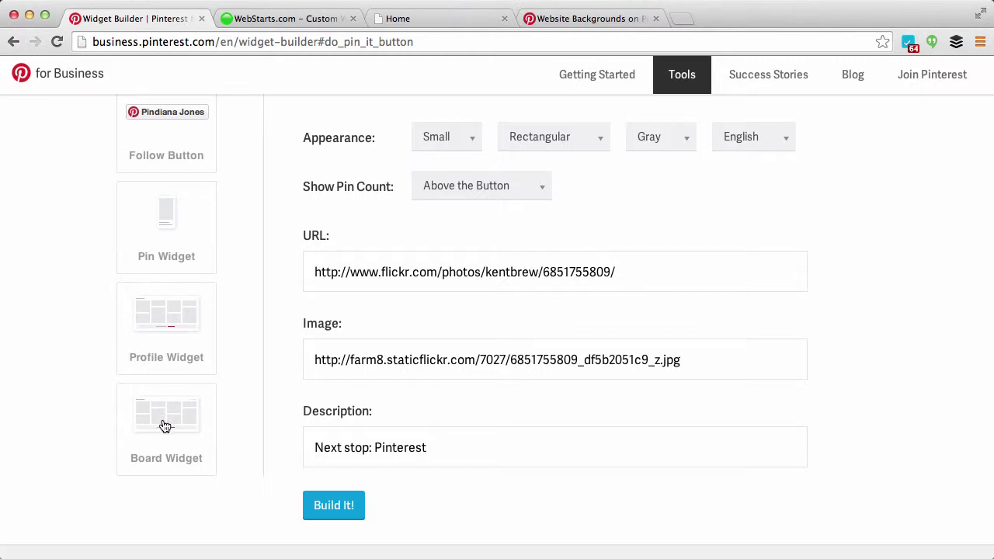
# Choose the Board Widget form, then bring up the Website Backgrounds board tab.
pyautogui.click(165, 426)
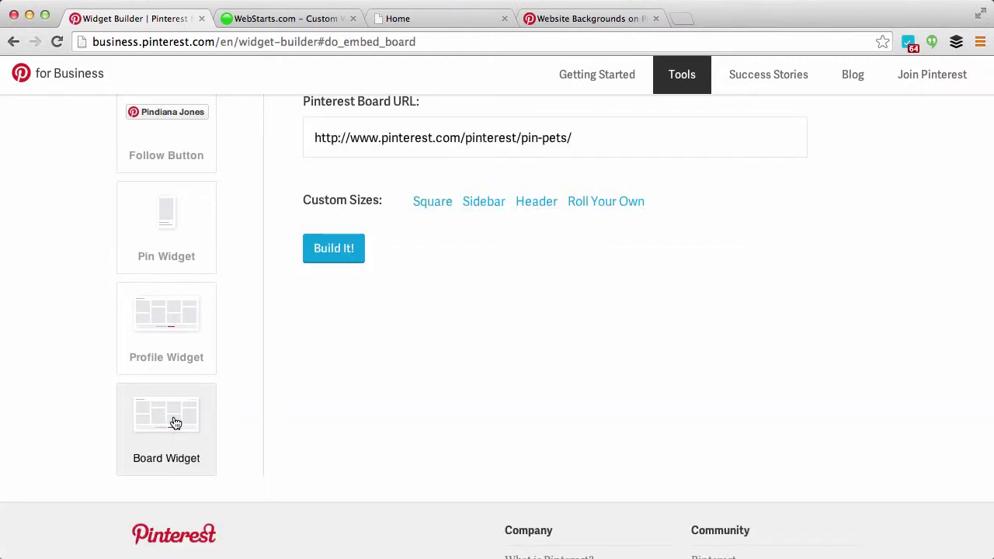
pyautogui.scroll(3, 299, 409)
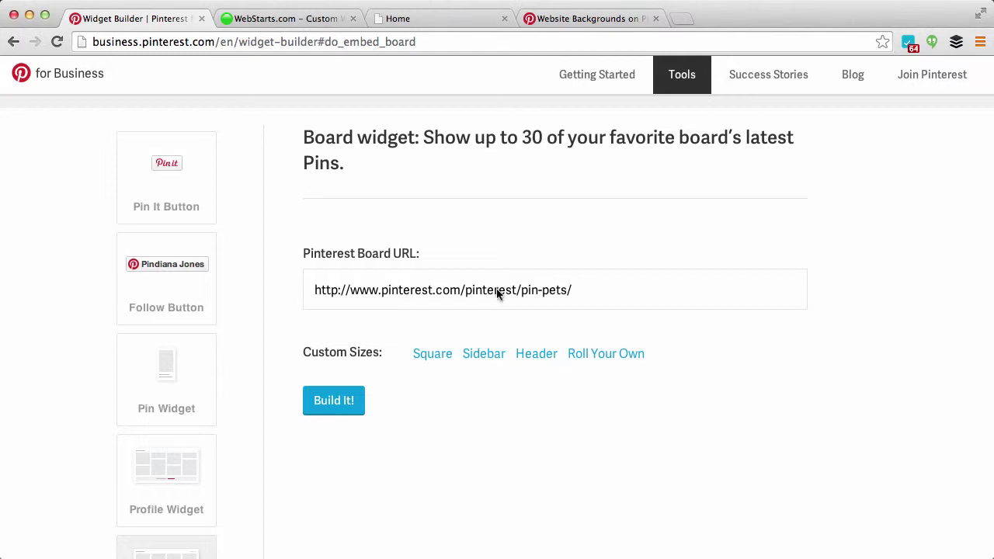
pyautogui.click(582, 18)
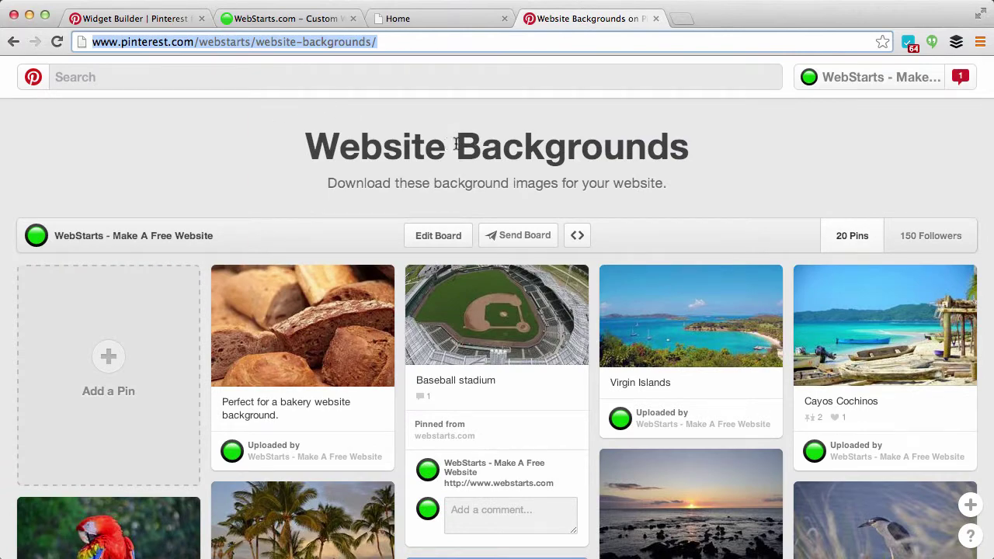
# Replace the pin-pets address with the Website Backgrounds board URL and build the preview.
pyautogui.click(15, 43)
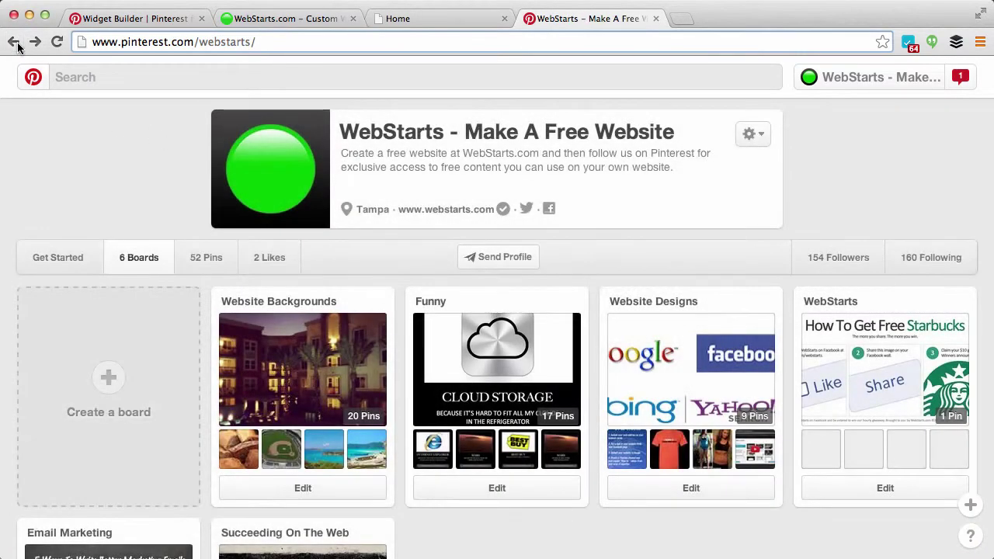
pyautogui.click(320, 344)
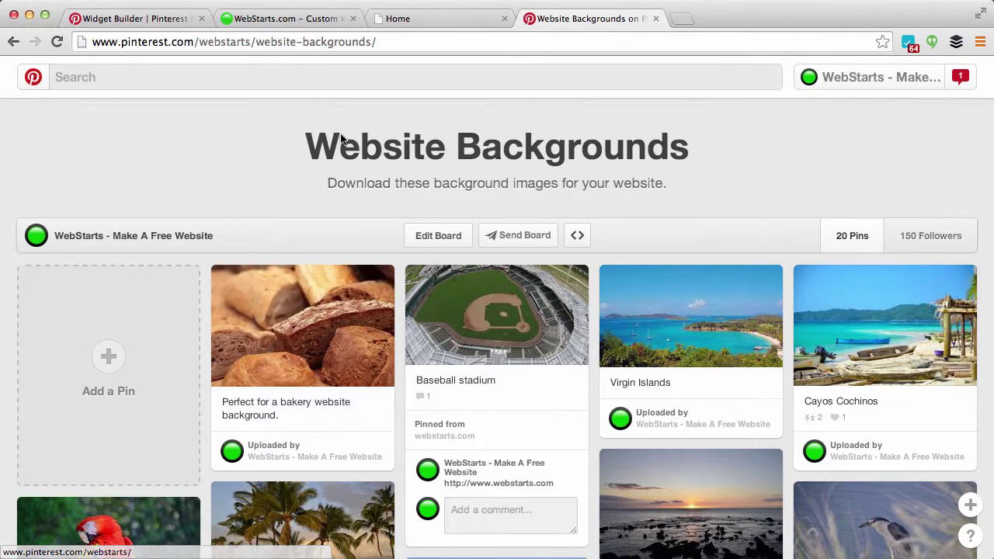
pyautogui.click(301, 41)
pyautogui.press('super+c')
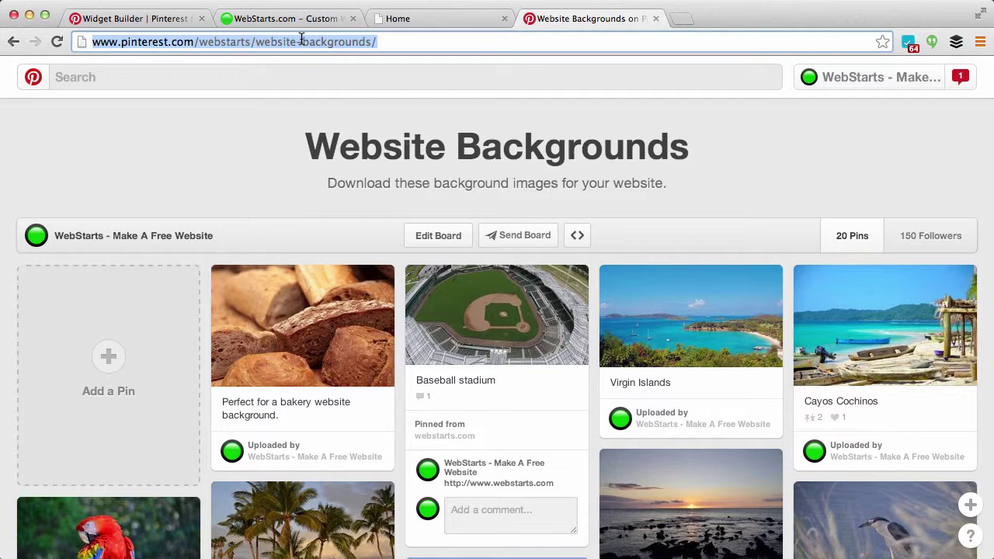
pyautogui.click(138, 19)
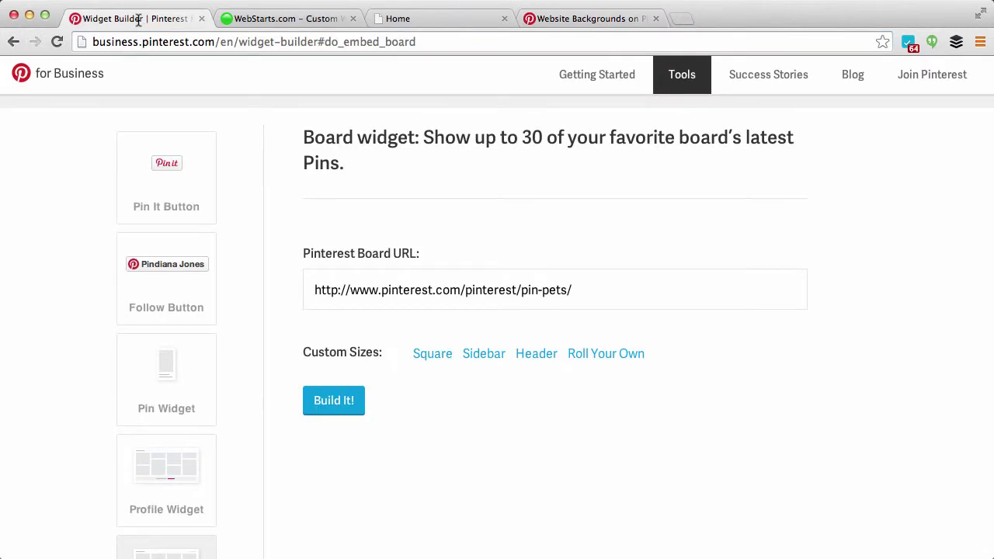
pyautogui.tripleClick(435, 298)
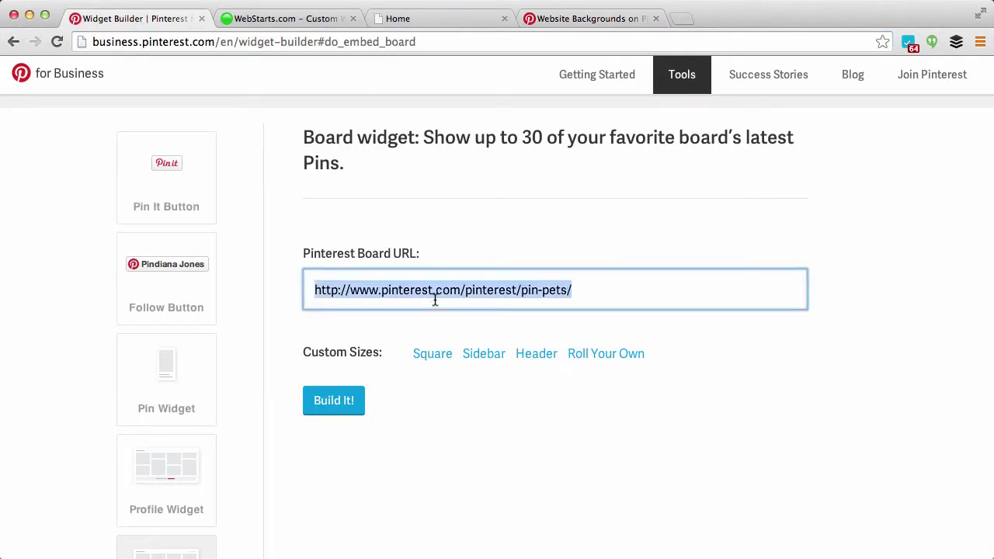
pyautogui.press('super+v')
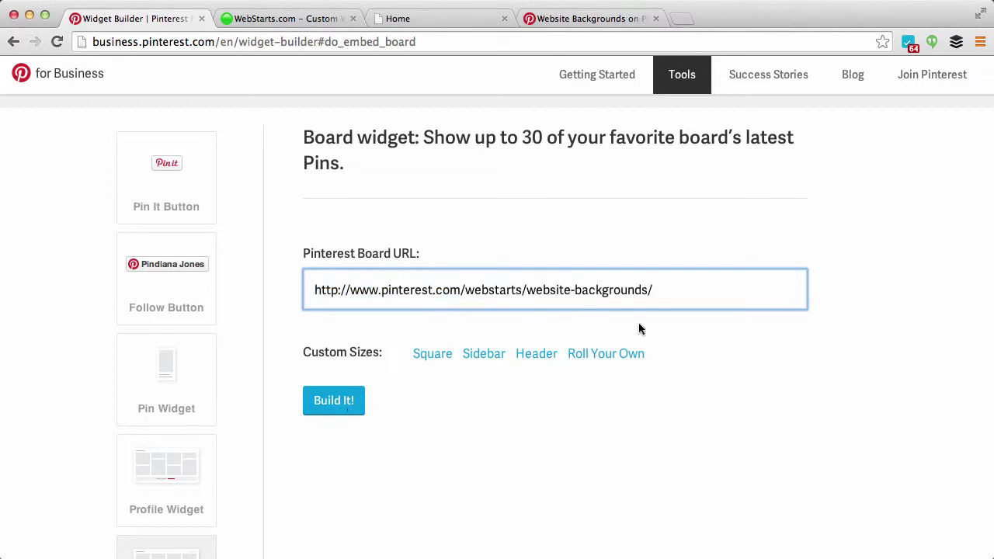
pyautogui.click(362, 400)
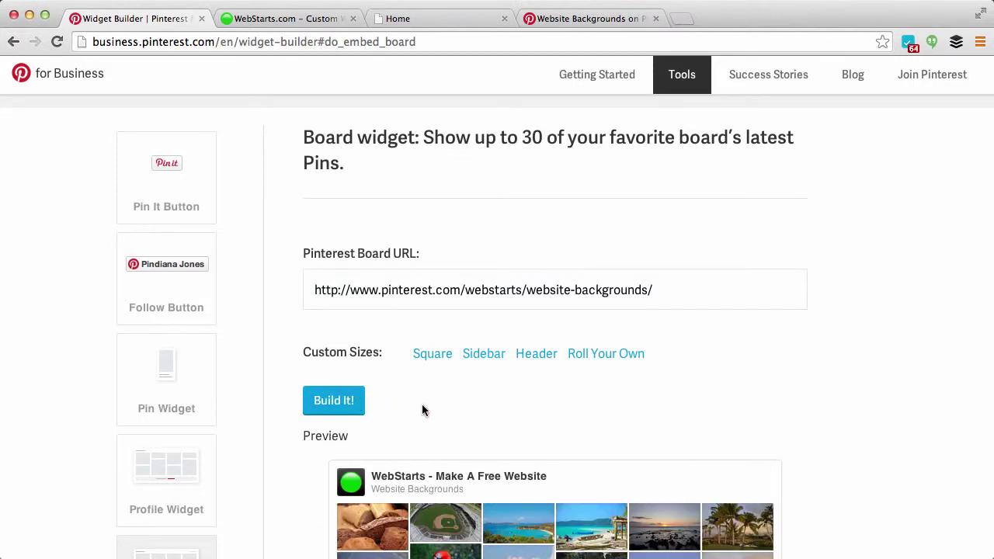
# Copy the generated embed code for the Website Backgrounds board widget.
pyautogui.scroll(-2, 422, 403)
pyautogui.scroll(-4, 423, 412)
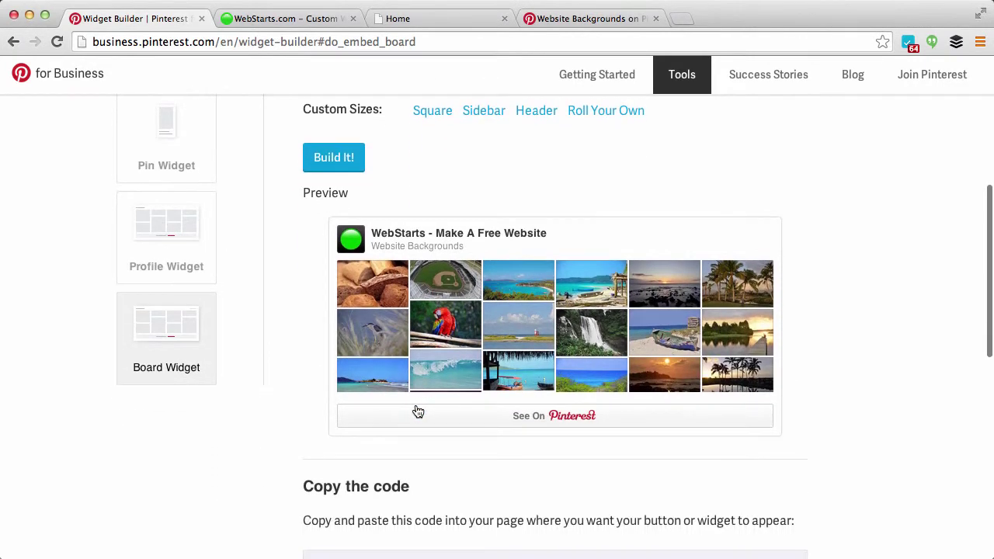
pyautogui.scroll(-2, 419, 357)
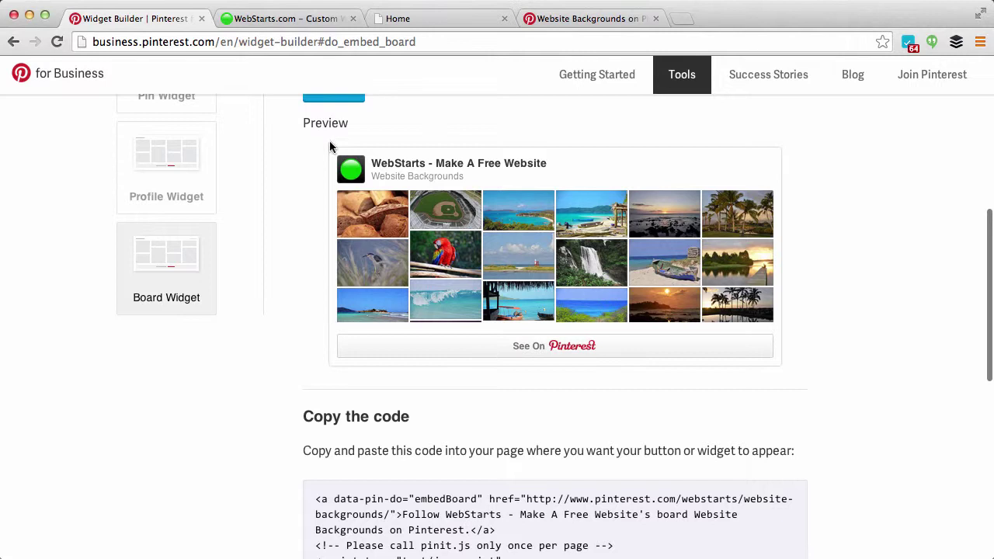
pyautogui.scroll(-3, 497, 380)
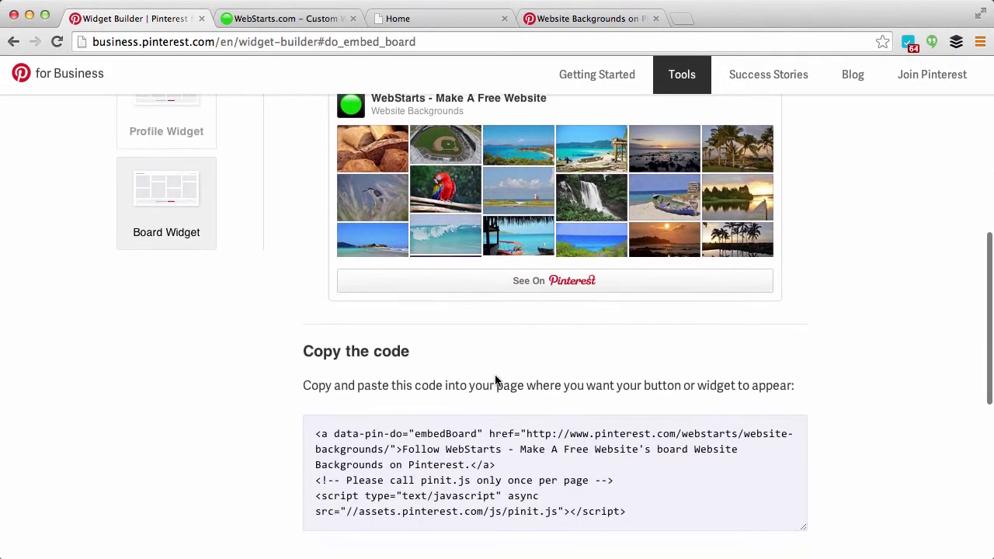
pyautogui.scroll(-2, 497, 381)
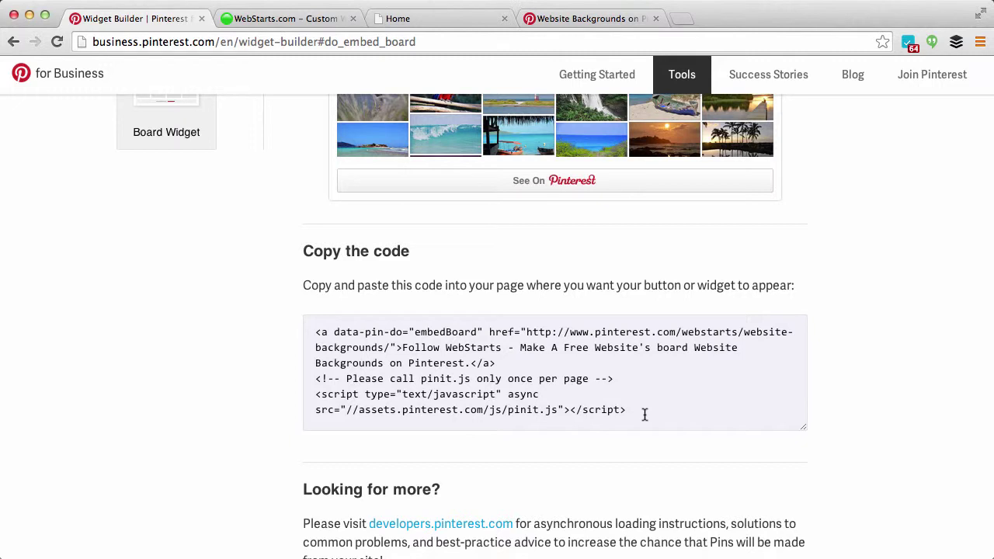
pyautogui.moveTo(645, 414); pyautogui.dragTo(307, 318)
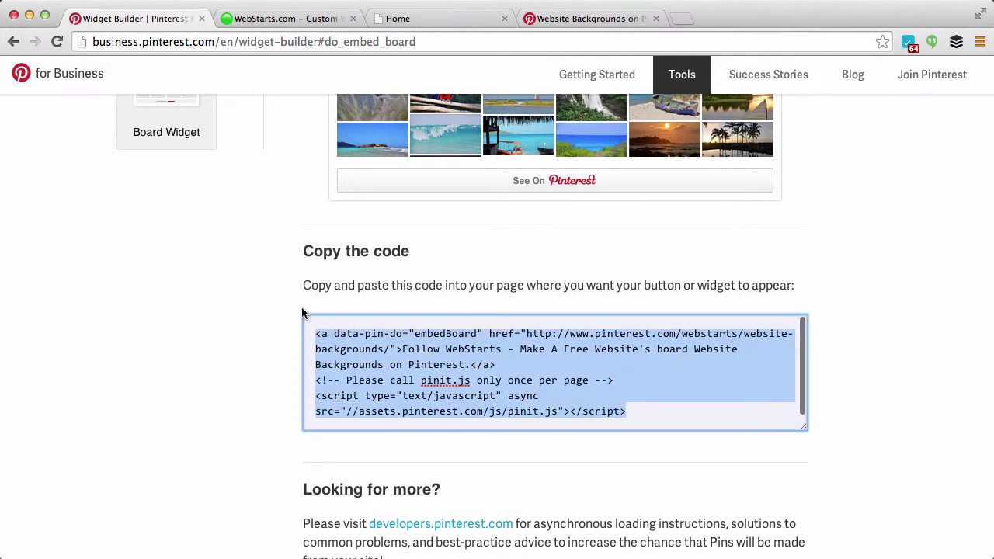
pyautogui.rightClick(376, 354)
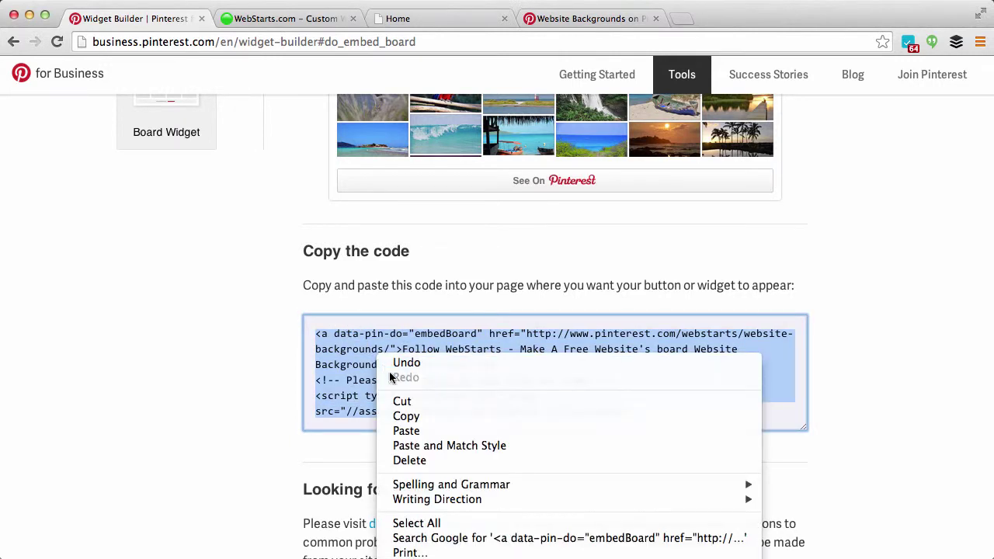
pyautogui.click(404, 417)
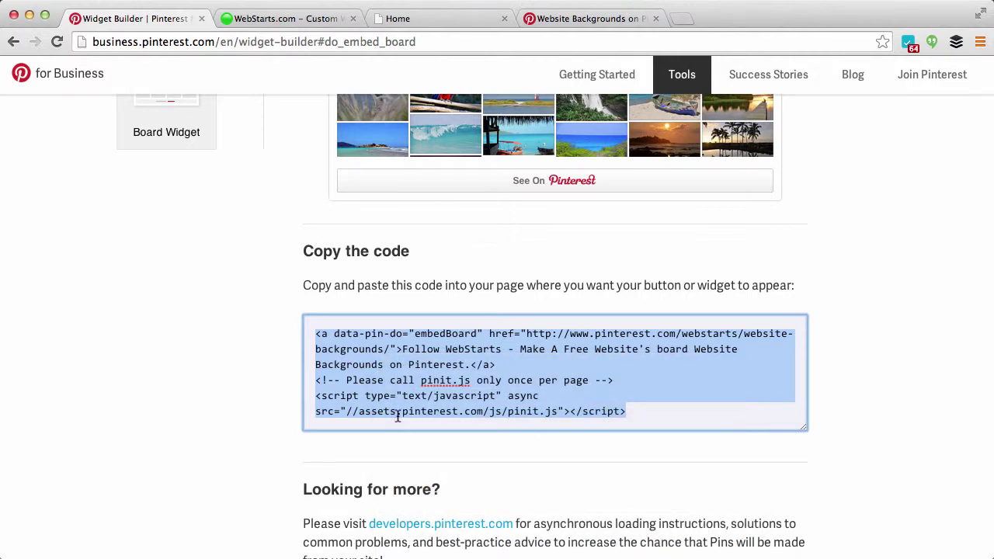
pyautogui.scroll(3, 264, 85)
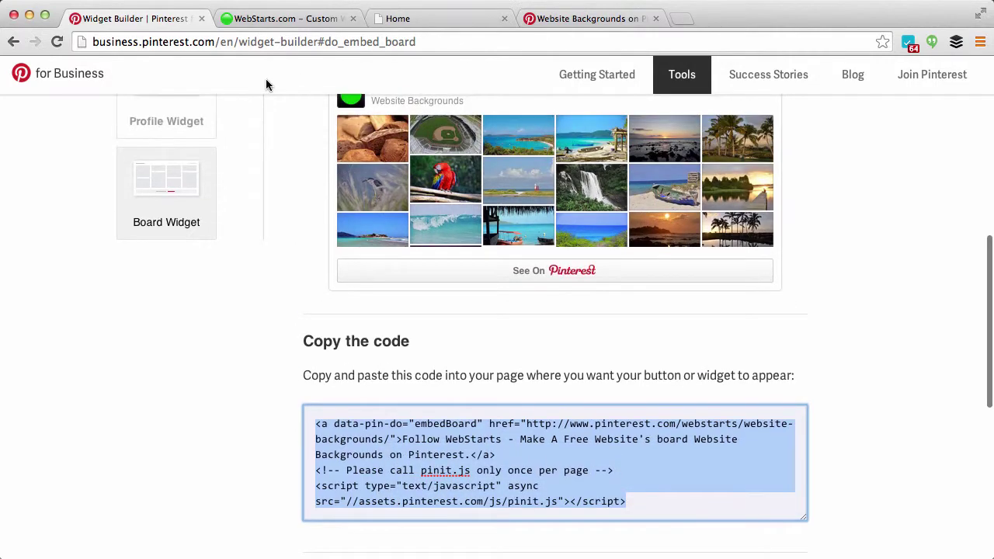
# In the WebStarts editor, delete the old Follow WebStarts text block.
pyautogui.click(288, 24)
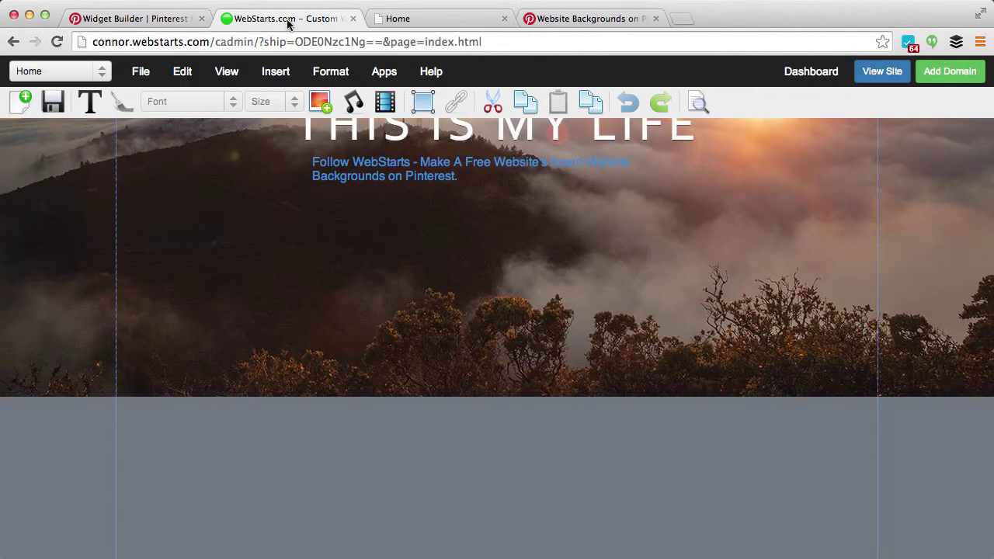
pyautogui.click(361, 177)
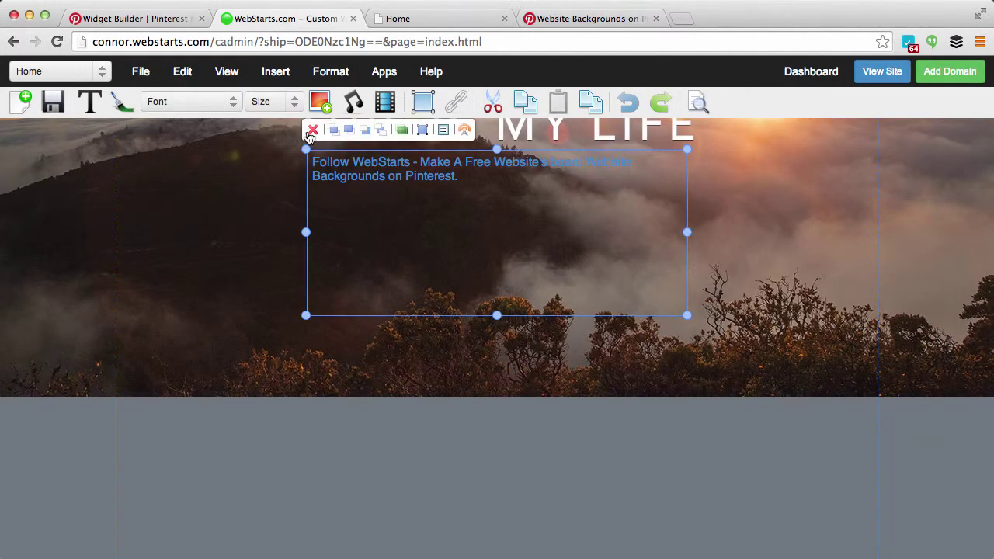
pyautogui.click(310, 131)
# Insert an HTML Code block containing the pasted Pinterest embed code.
pyautogui.click(272, 78)
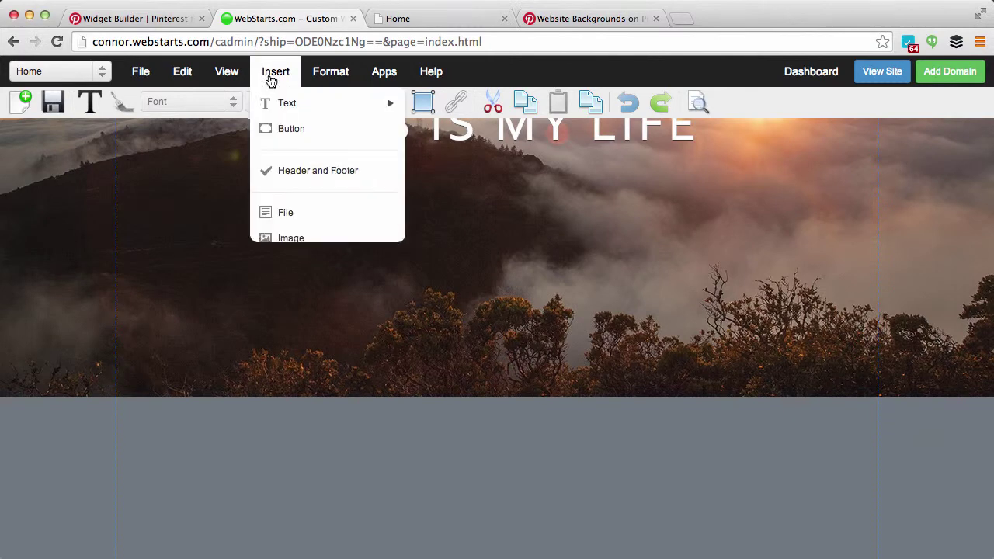
pyautogui.click(288, 383)
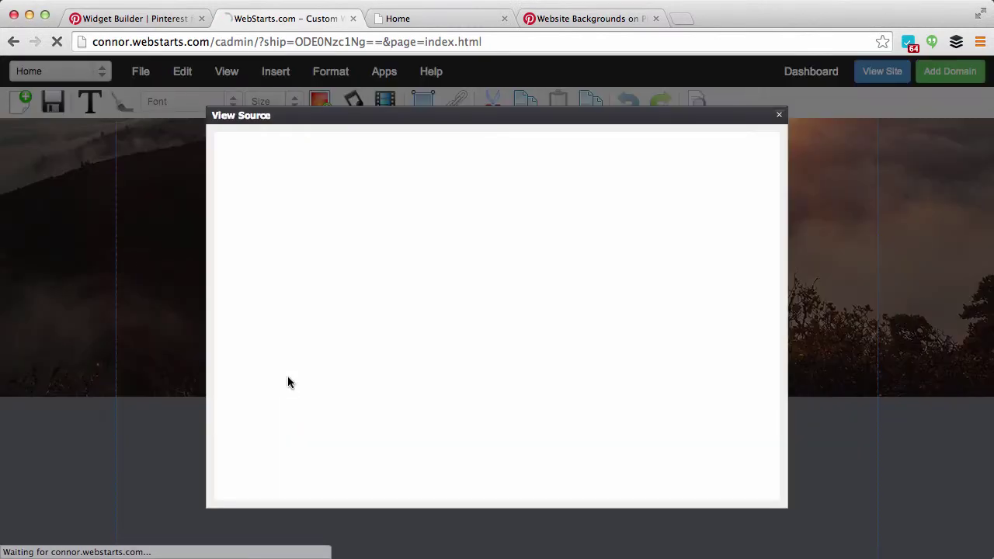
pyautogui.rightClick(405, 302)
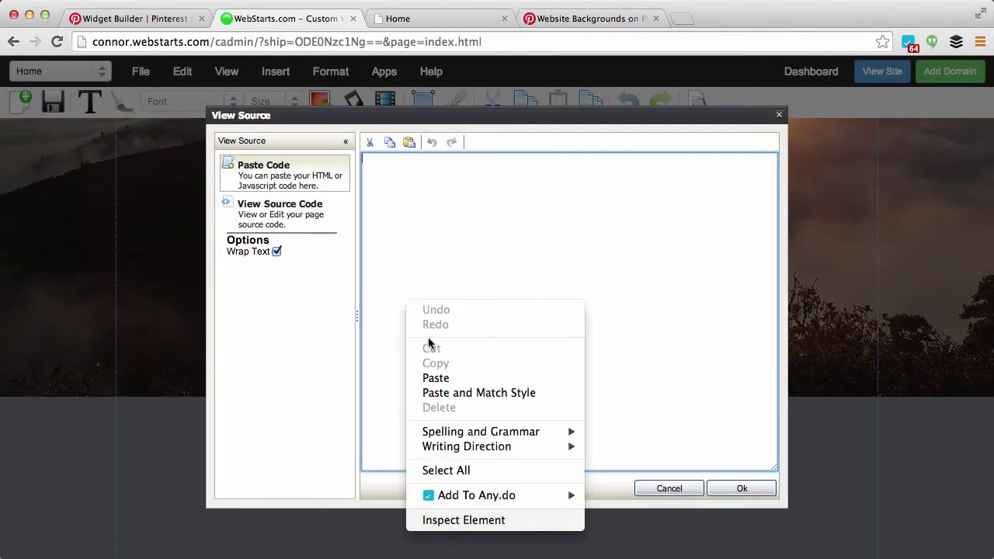
pyautogui.click(435, 377)
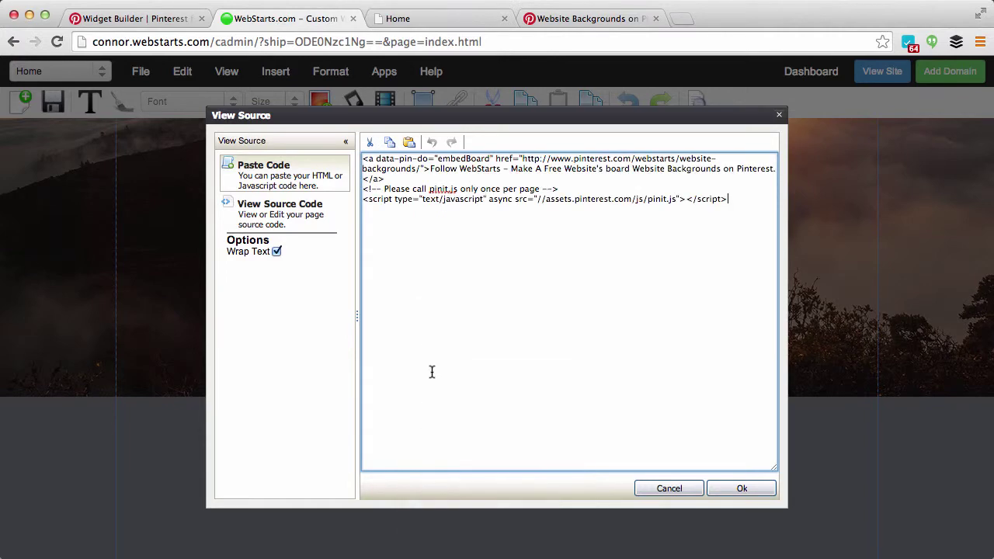
pyautogui.click(742, 489)
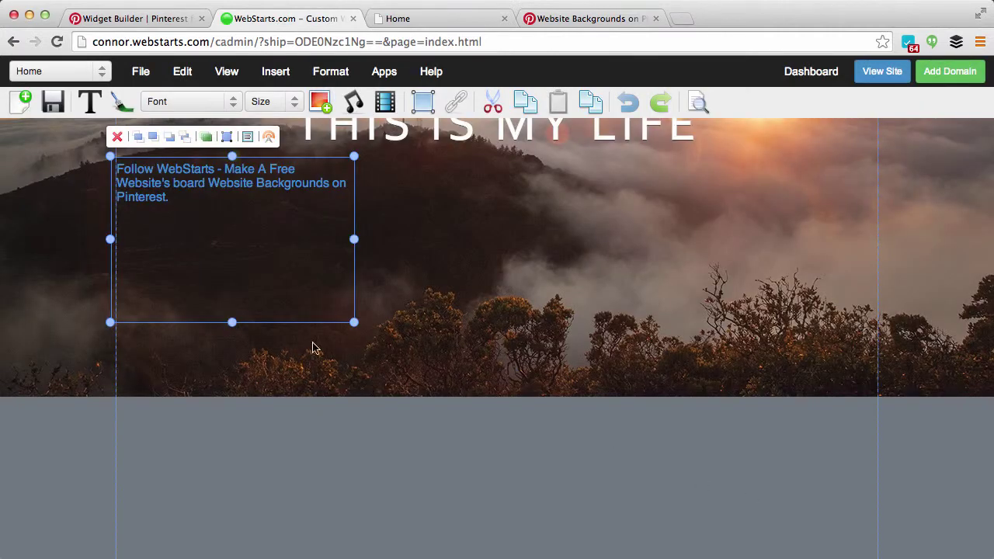
# Drag the Pinterest widget to centre under THIS IS MY LIFE and save the Home page.
pyautogui.moveTo(230, 247); pyautogui.dragTo(498, 234)
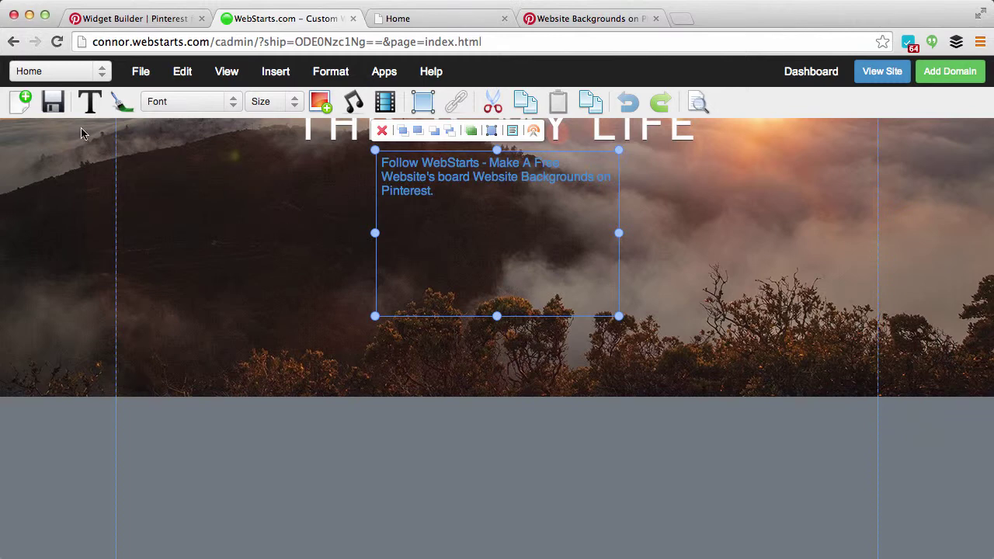
pyautogui.click(53, 101)
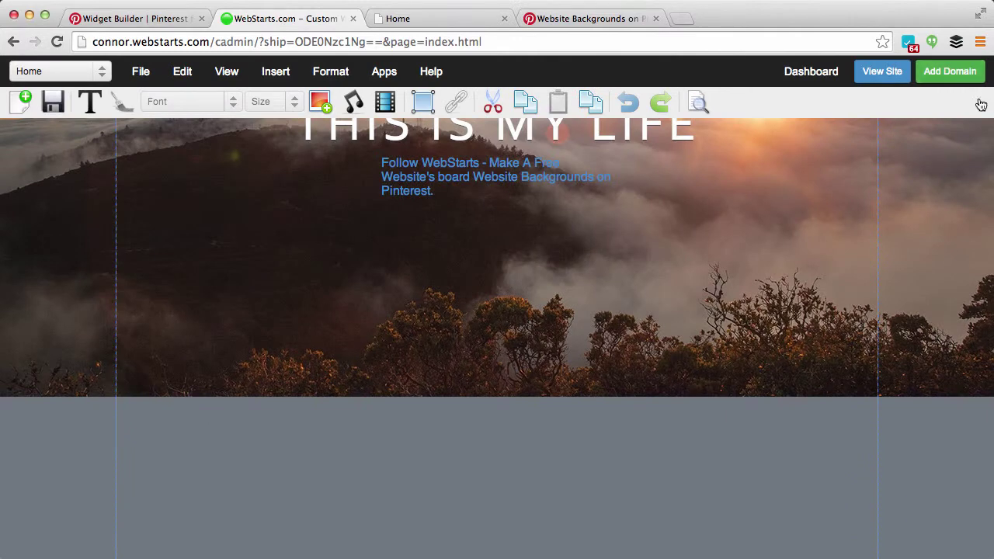
# View the published Home page and check the Website Backgrounds board widget.
pyautogui.click(883, 71)
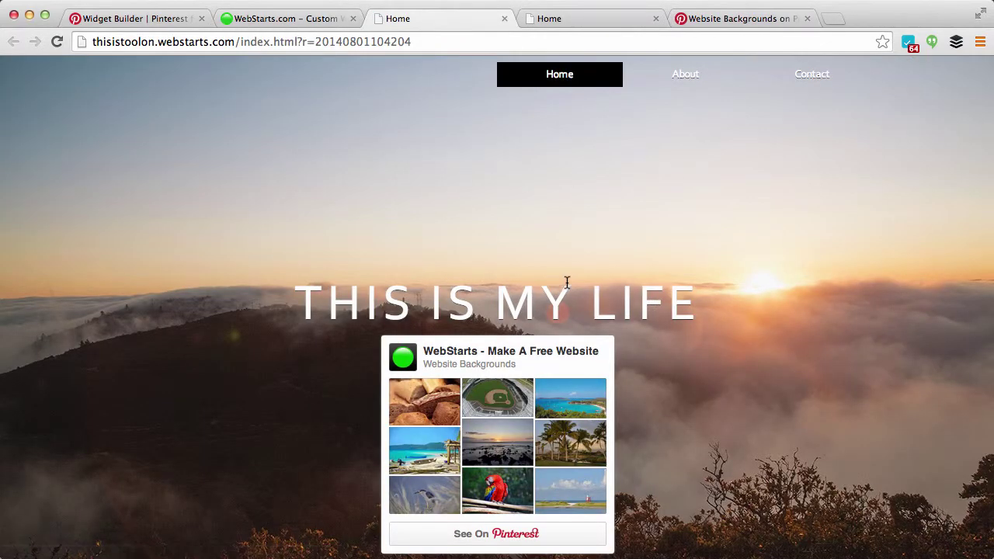
pyautogui.scroll(-2, 681, 427)
pyautogui.scroll(2, 681, 423)
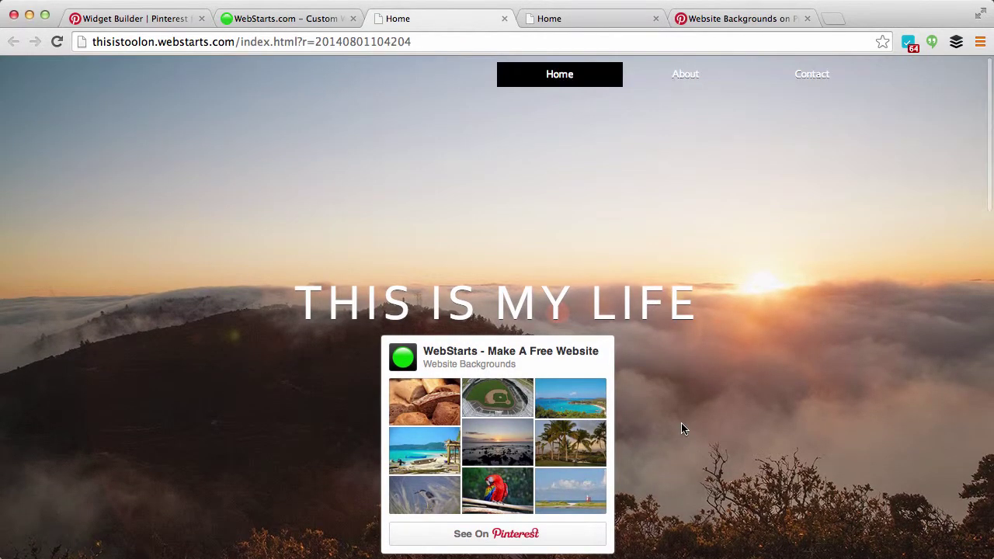